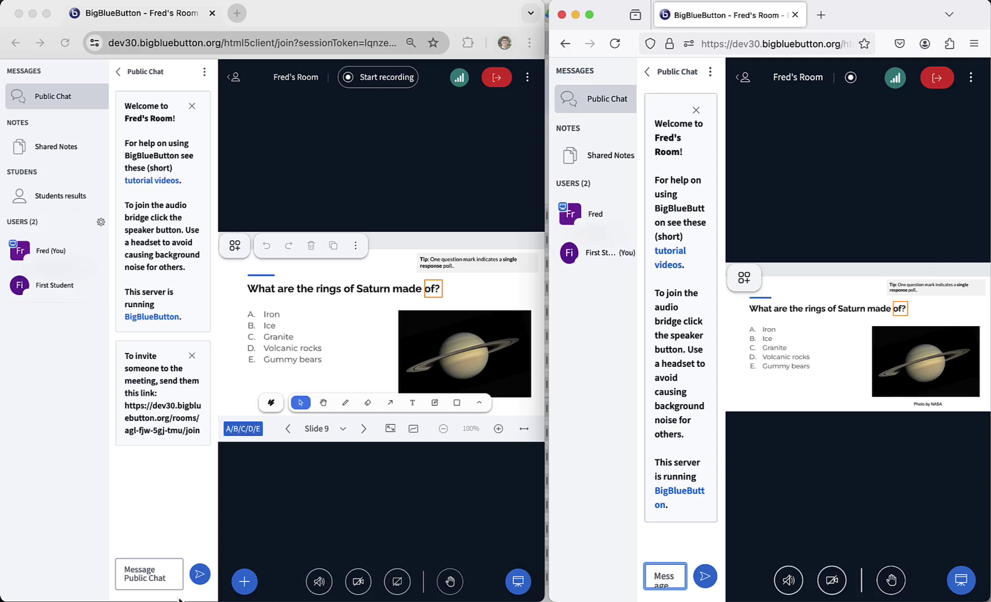
# Send 'Hi' to the Public Chat as the host, then focus the student's chat
pyautogui.click(151, 581)
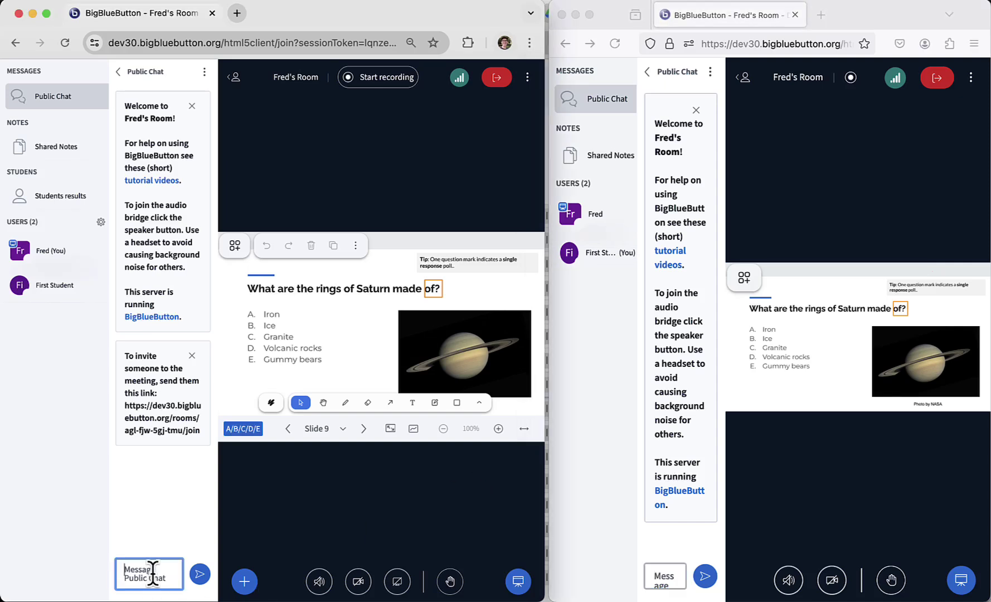
pyautogui.write('Hi')
pyautogui.press('Return')
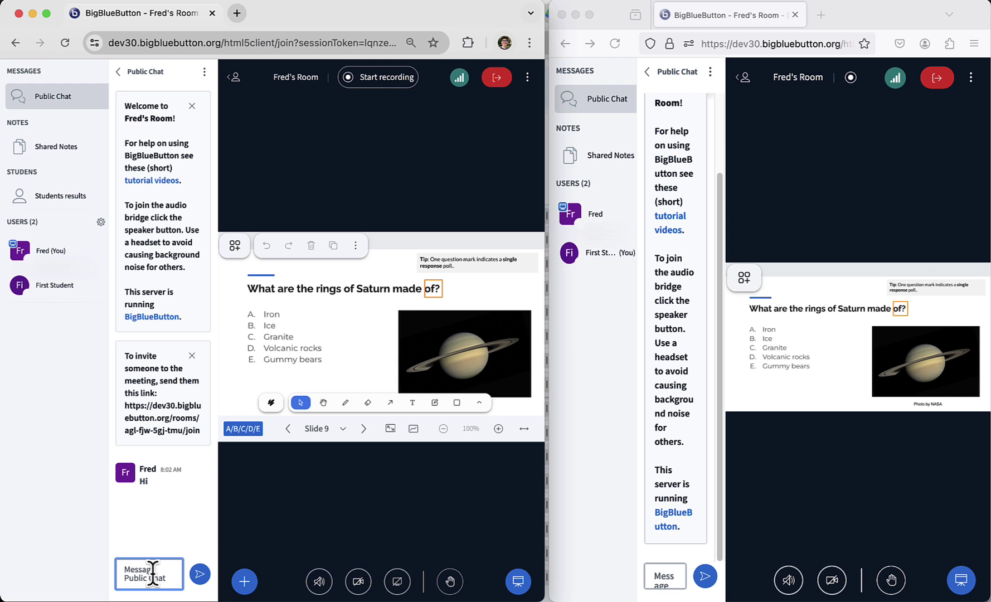
pyautogui.click(720, 301)
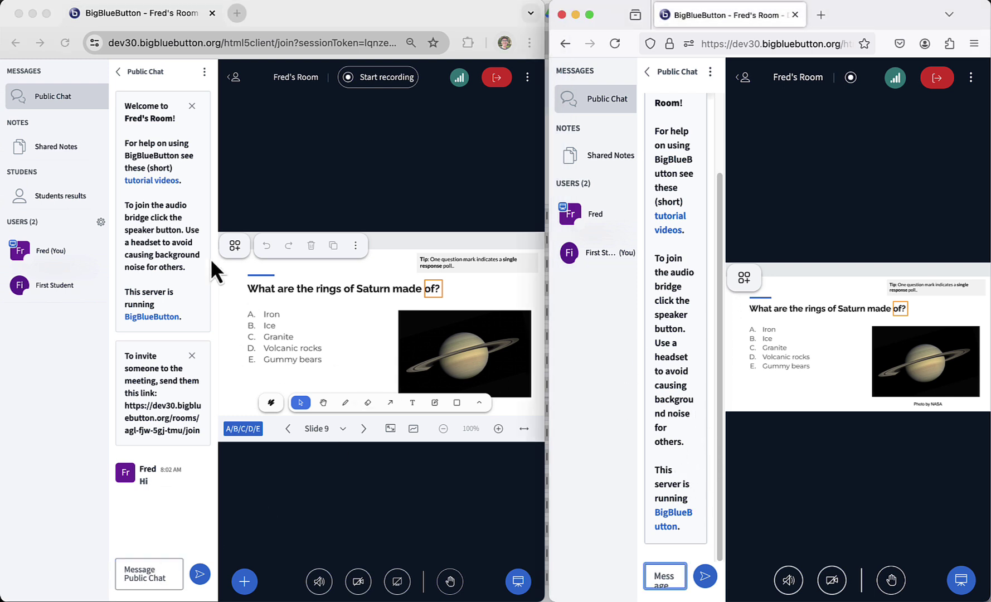
# Collapse the side panels in both windows and return to the Saturn slide 9
pyautogui.click(744, 76)
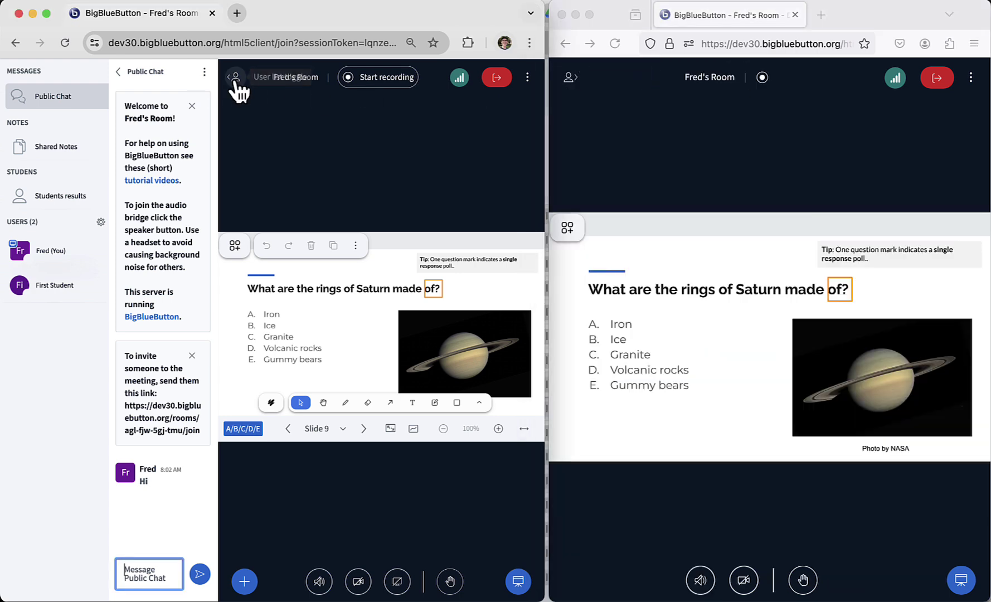
pyautogui.click(233, 78)
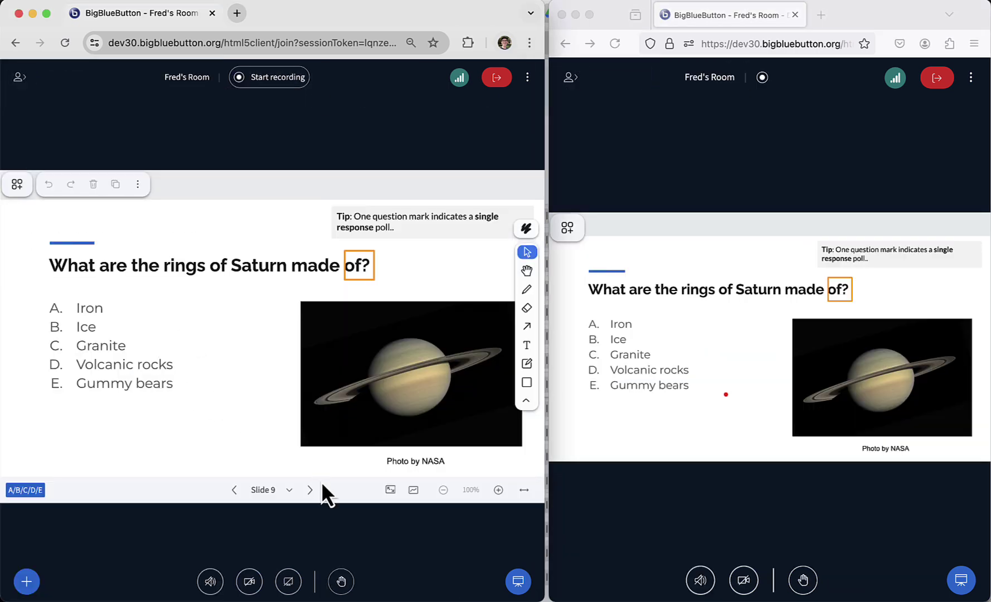
pyautogui.click(311, 491)
pyautogui.click(235, 490)
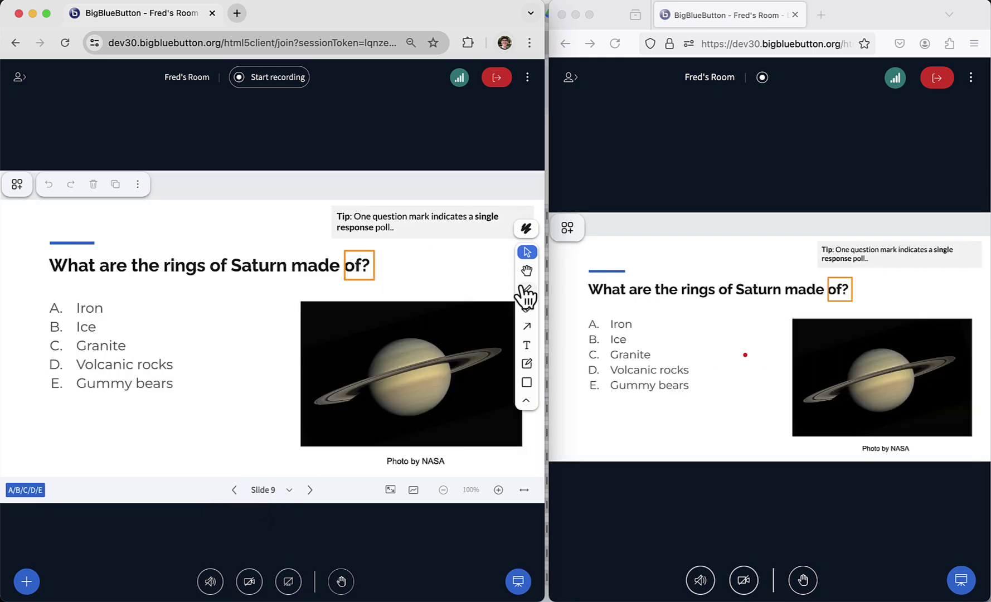
# With the Pencil, underline the title, mark the answer list, draw an arrow, and underline answer E
pyautogui.click(527, 290)
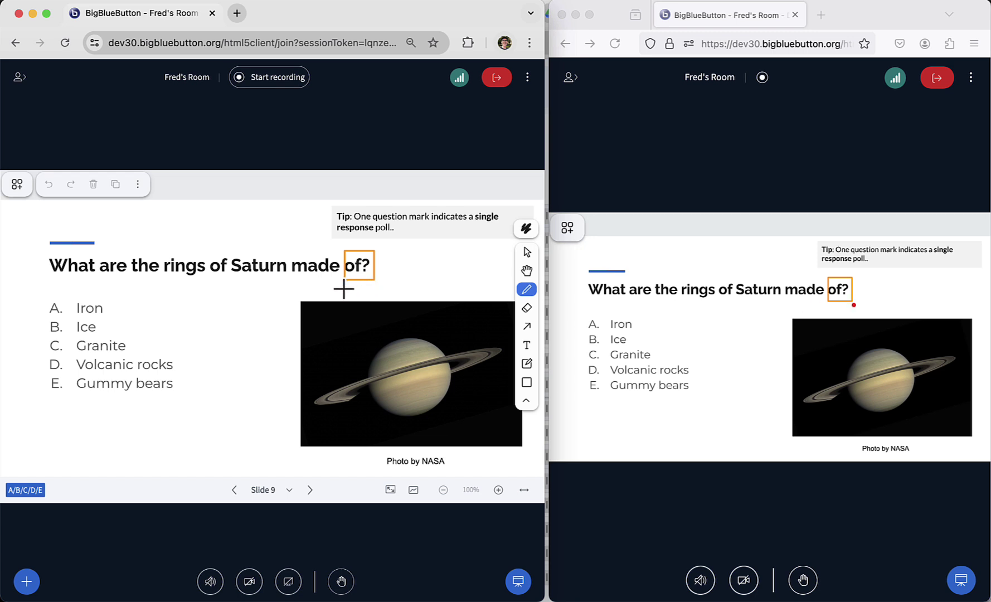
pyautogui.moveTo(336, 287); pyautogui.dragTo(395, 290)
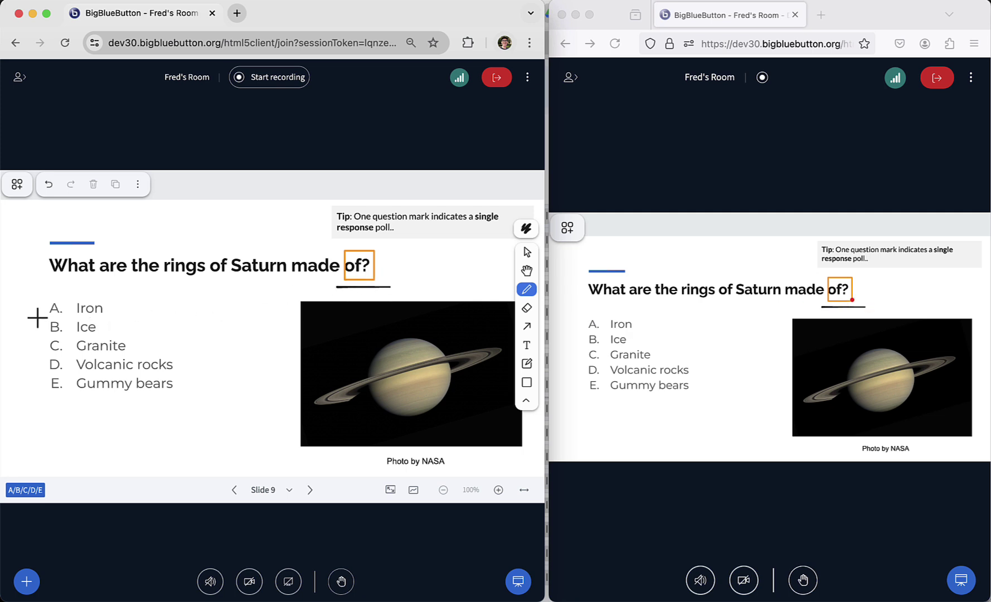
pyautogui.moveTo(40, 299); pyautogui.dragTo(25, 390)
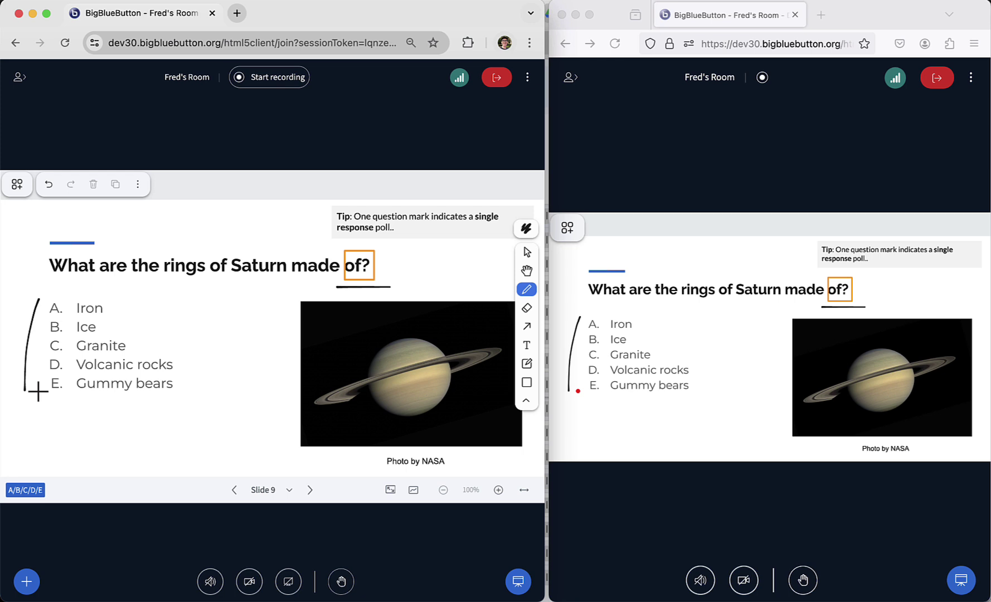
pyautogui.moveTo(45, 456); pyautogui.dragTo(46, 471)
pyautogui.moveTo(87, 444)
pyautogui.mouseDown()
pyautogui.moveTo(47, 466)
pyautogui.moveTo(66, 473)
pyautogui.mouseUp()
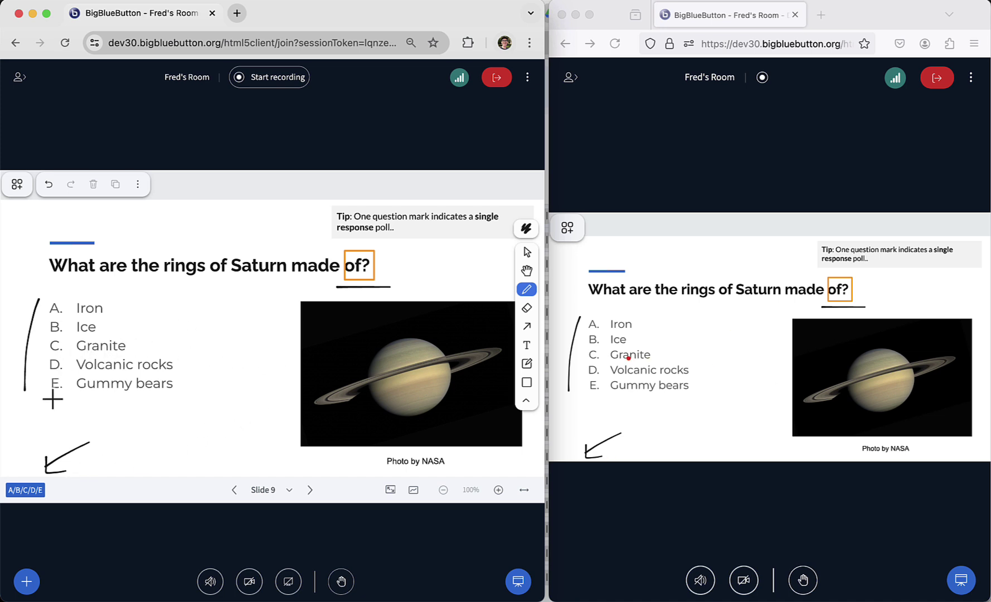
pyautogui.moveTo(45, 397); pyautogui.dragTo(68, 397)
# Start an A–E quick poll on the Saturn question and answer B. Ice as the student
pyautogui.click(184, 431)
pyautogui.click(32, 491)
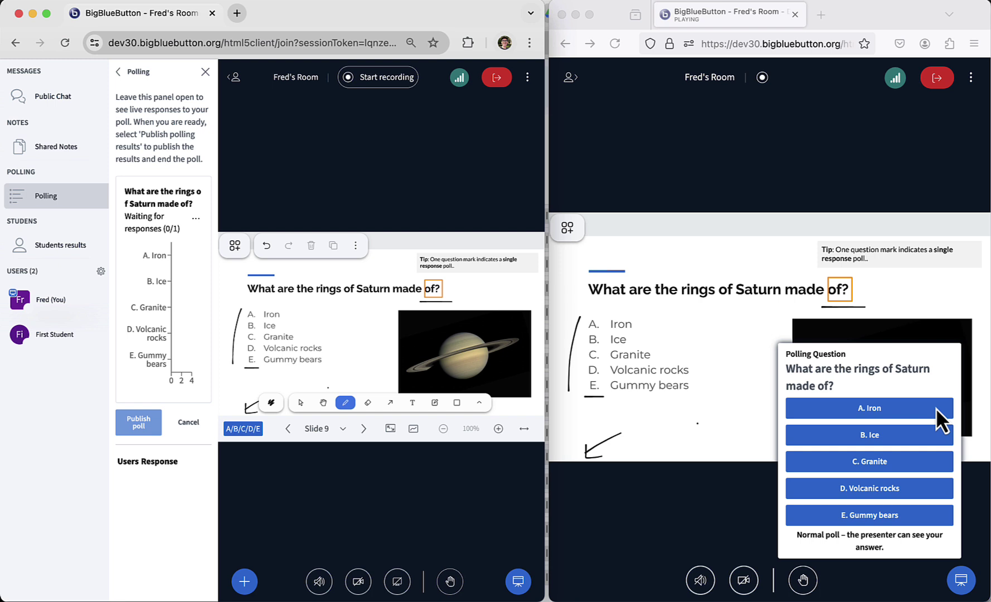
pyautogui.click(879, 439)
pyautogui.click(880, 438)
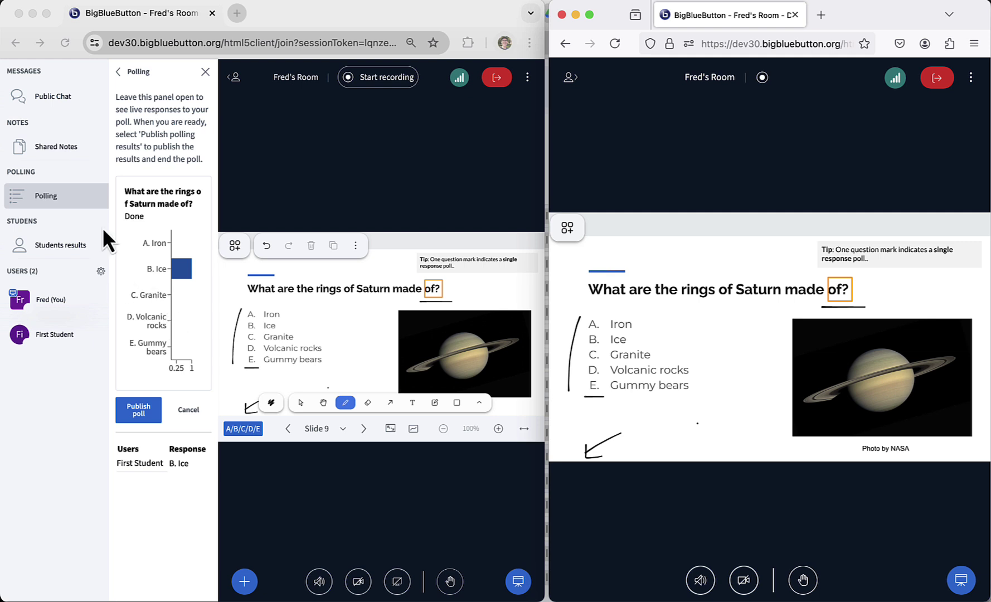
pyautogui.click(103, 272)
pyautogui.click(100, 273)
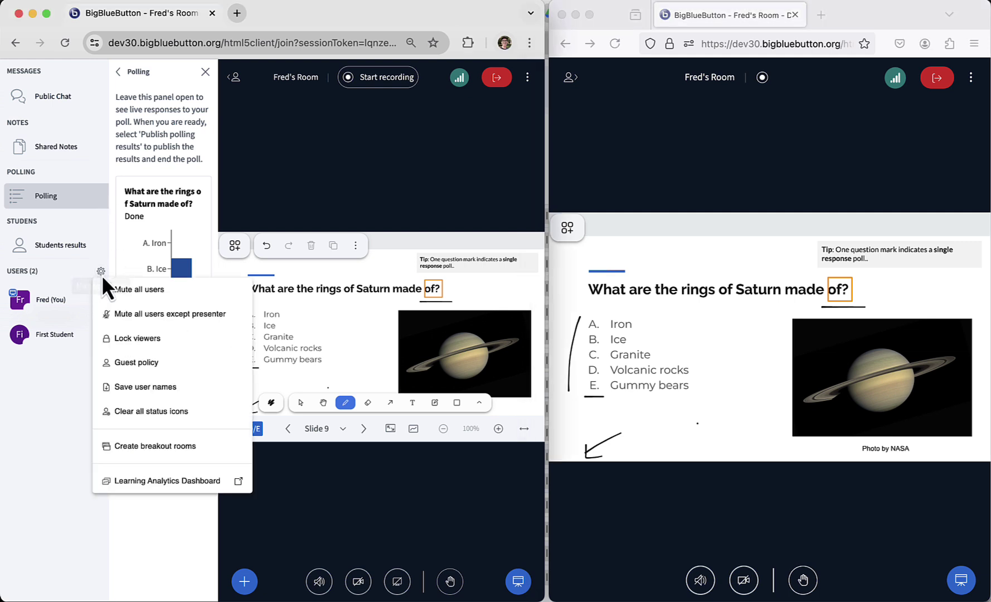
pyautogui.click(170, 481)
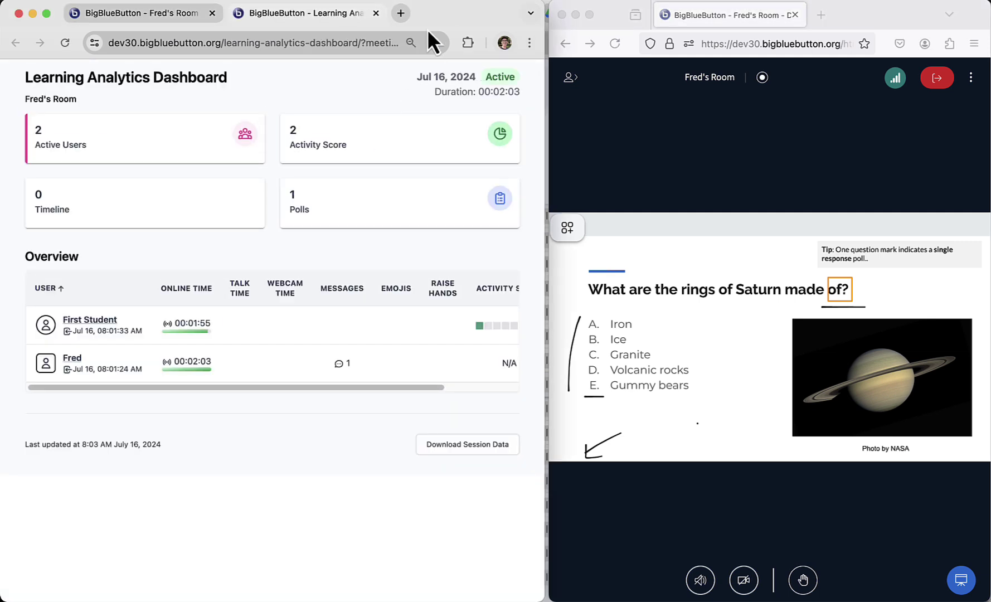
pyautogui.doubleClick(464, 12)
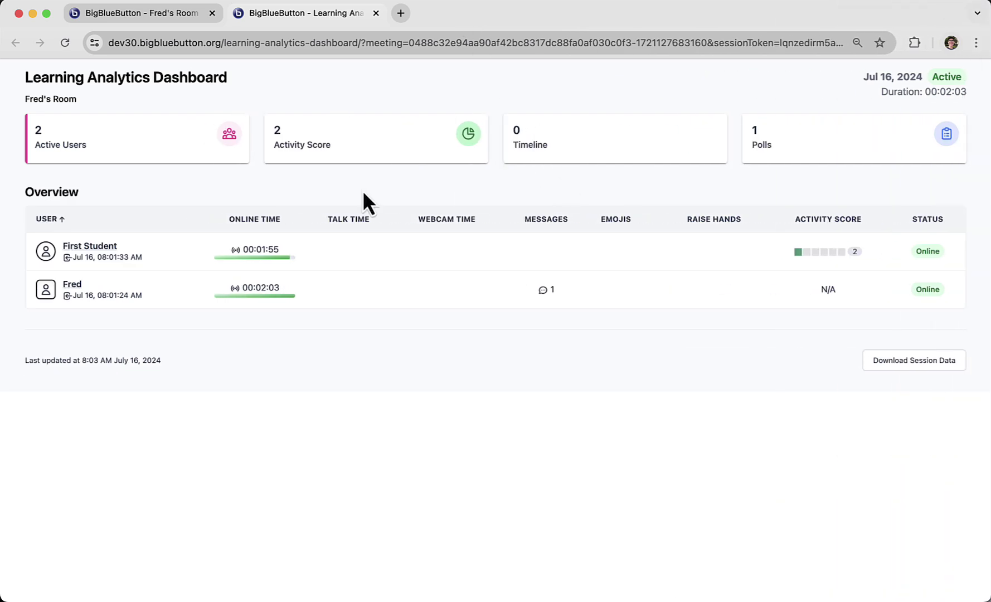
pyautogui.click(799, 153)
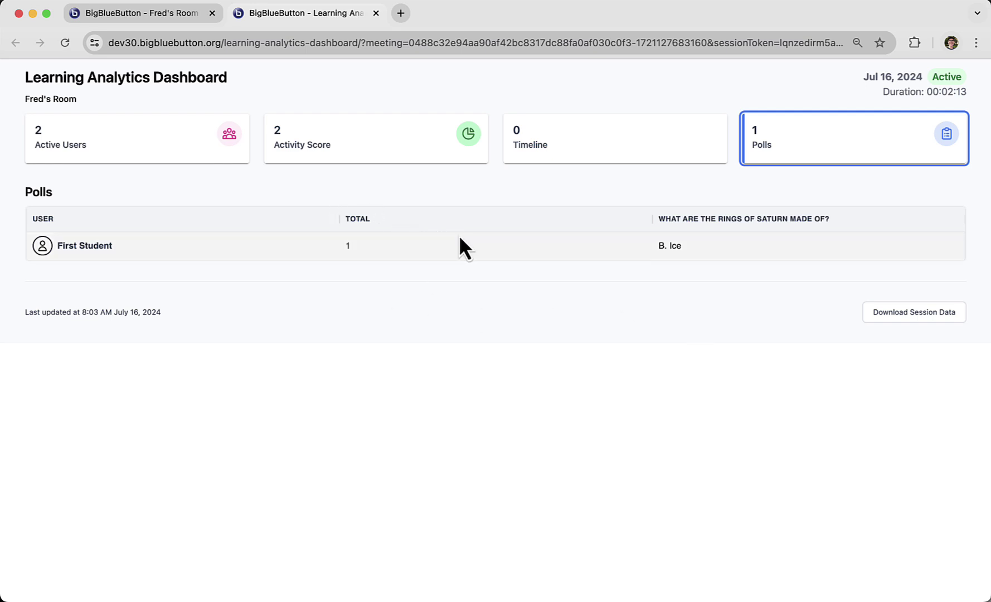
pyautogui.hotkey('ctrl', 'alt', 'Left')
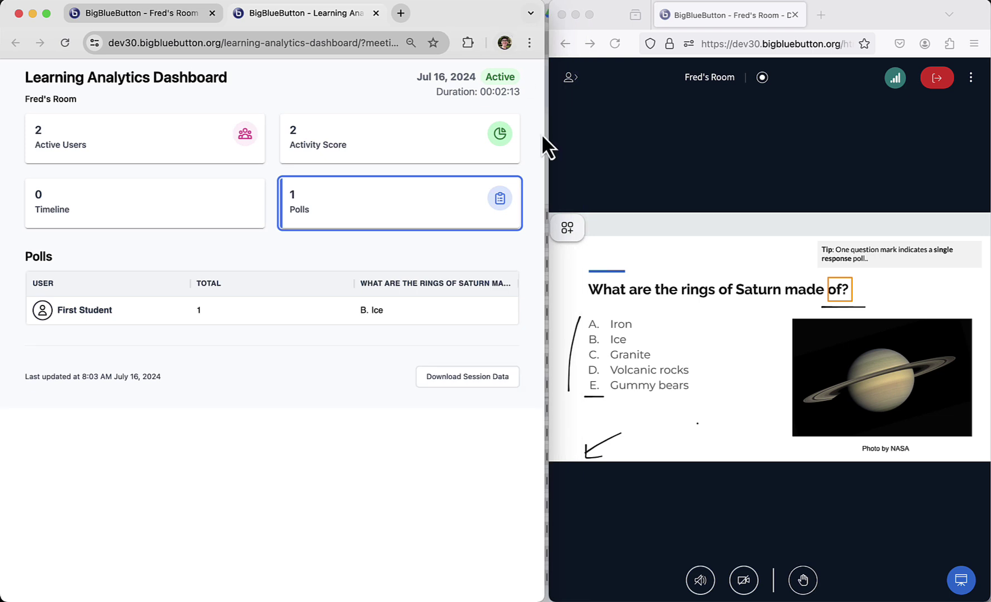
# Go back through the slide list to slide 14, World Flags, and collapse the side panels
pyautogui.click(167, 13)
pyautogui.click(294, 214)
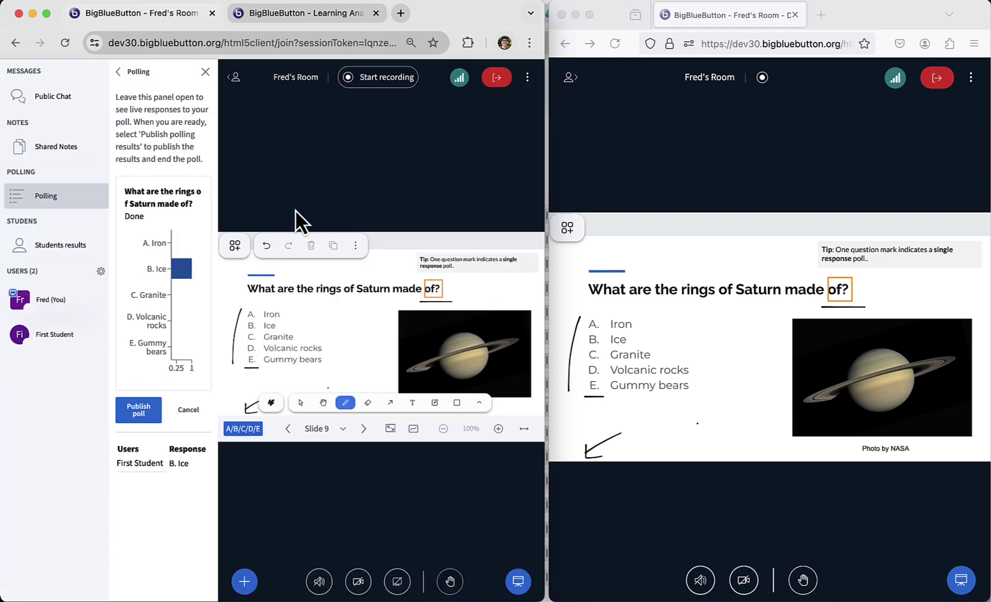
pyautogui.click(334, 429)
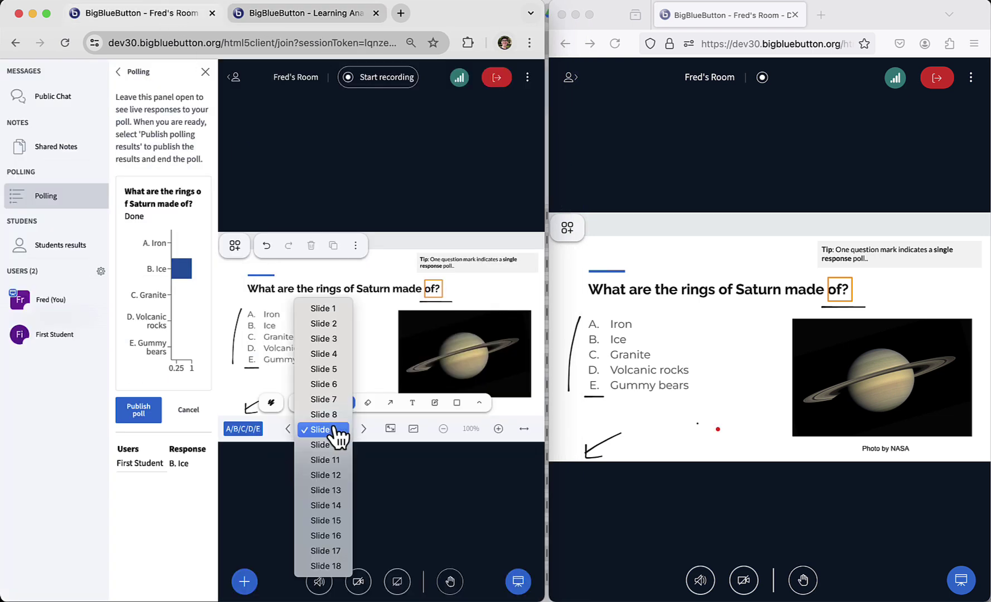
pyautogui.click(344, 536)
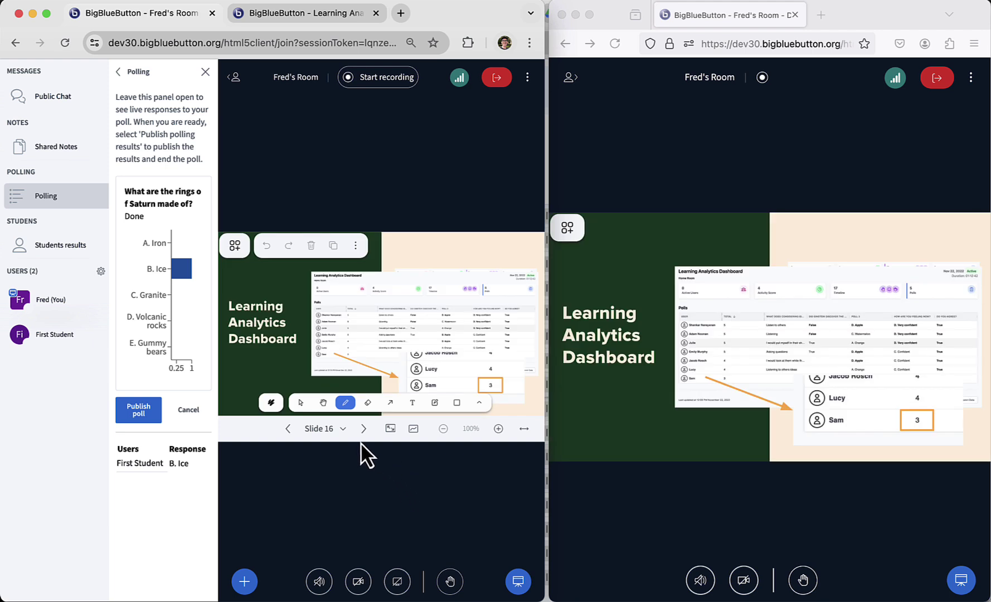
pyautogui.click(289, 429)
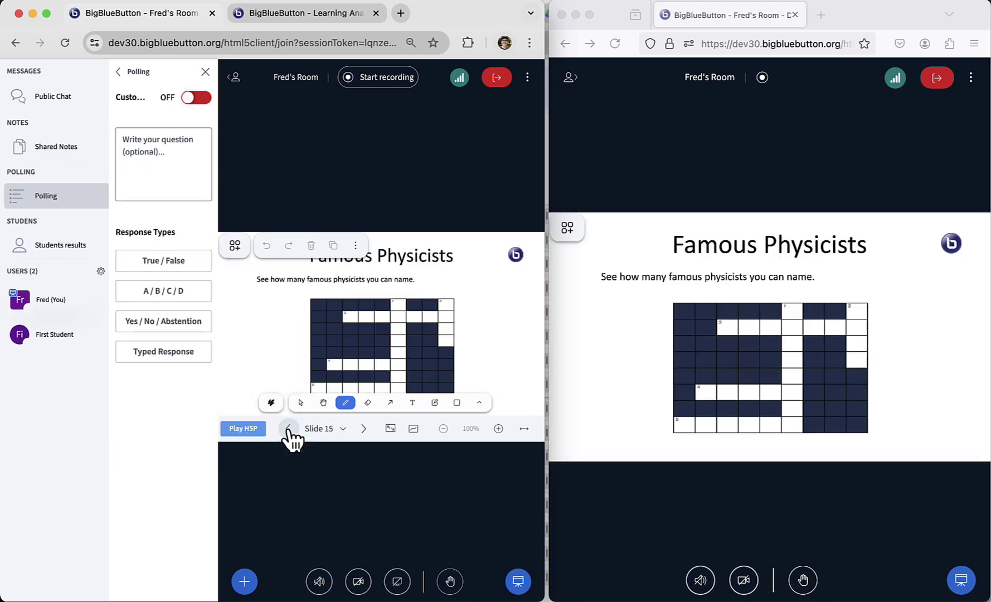
pyautogui.click(289, 430)
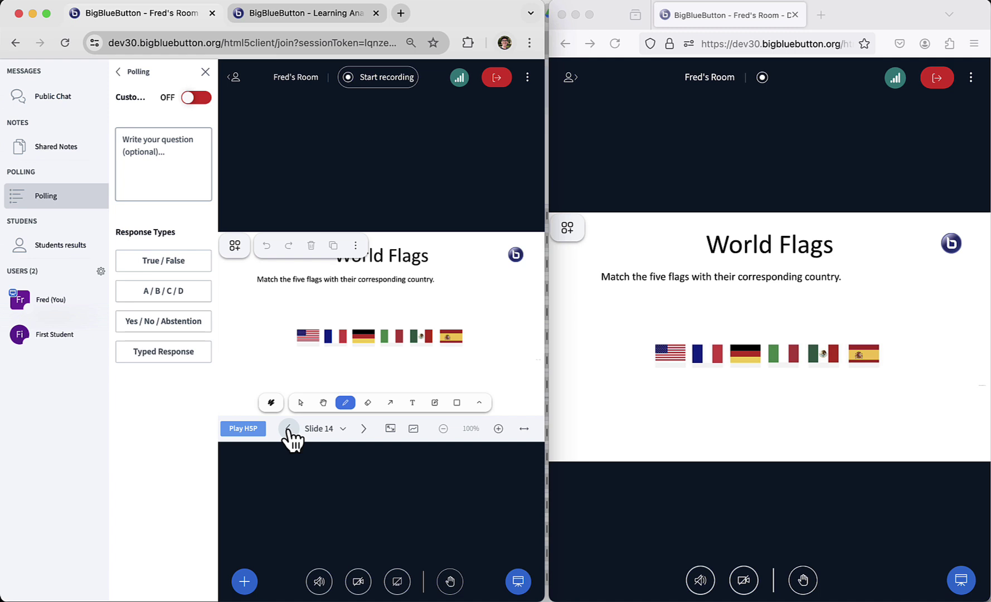
pyautogui.click(234, 78)
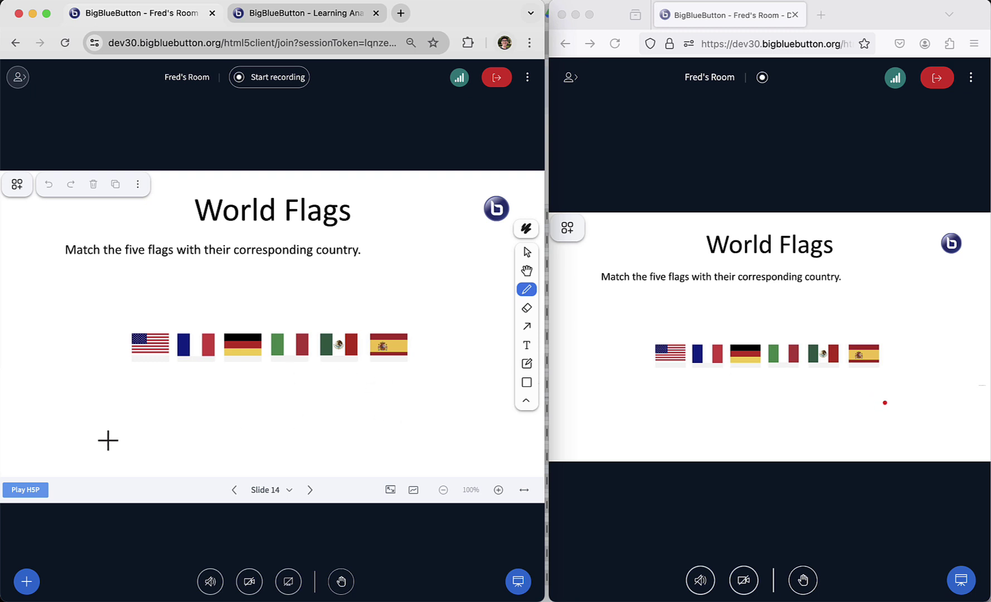
# Launch the World Flags H5P and, as the student, place USA, France and Mexico labels
pyautogui.click(29, 491)
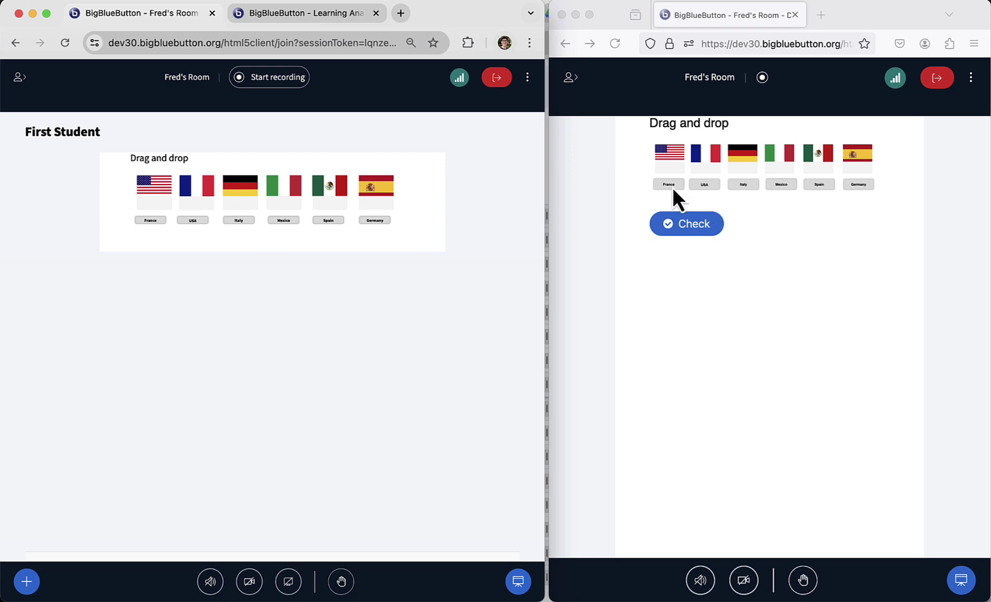
pyautogui.moveTo(704, 185); pyautogui.dragTo(679, 177)
pyautogui.moveTo(863, 192)
pyautogui.mouseDown()
pyautogui.moveTo(706, 179)
pyautogui.moveTo(860, 177)
pyautogui.mouseUp()
pyautogui.moveTo(667, 185); pyautogui.dragTo(708, 174)
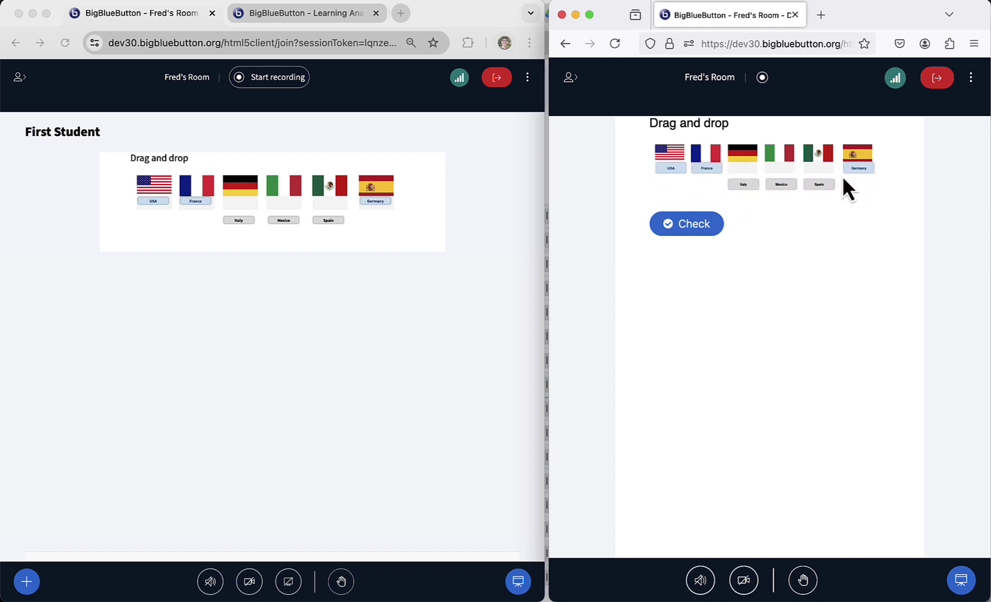
pyautogui.moveTo(859, 168); pyautogui.dragTo(856, 195)
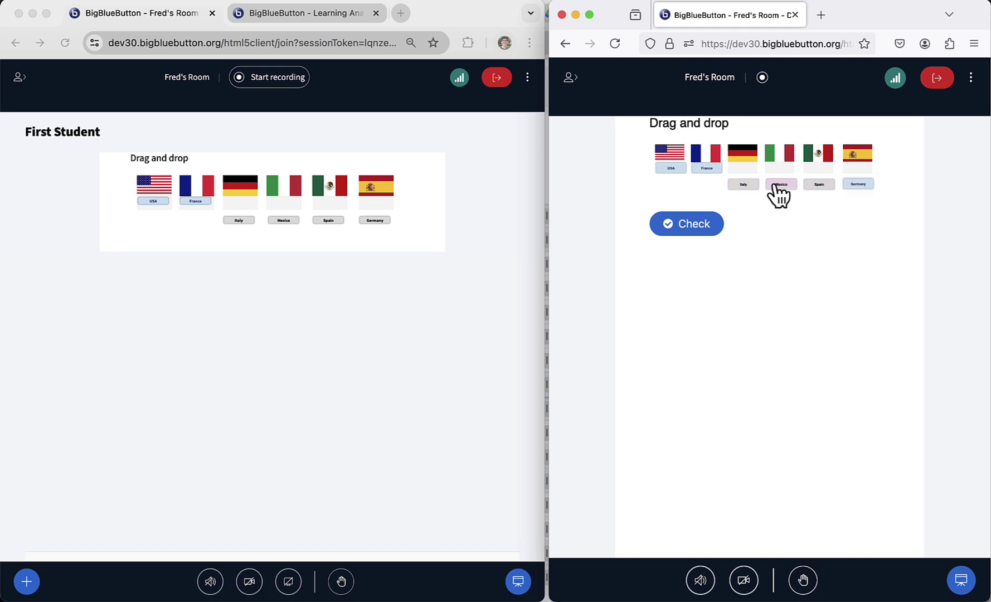
pyautogui.moveTo(779, 194); pyautogui.dragTo(819, 173)
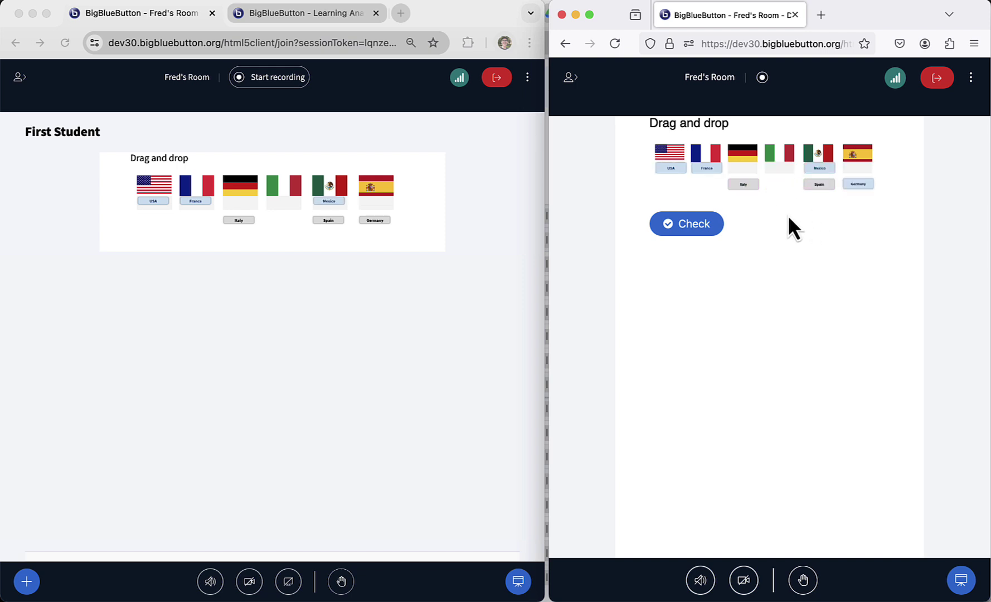
# Check the answers for a 3/6 score and open the Students results panel
pyautogui.click(670, 227)
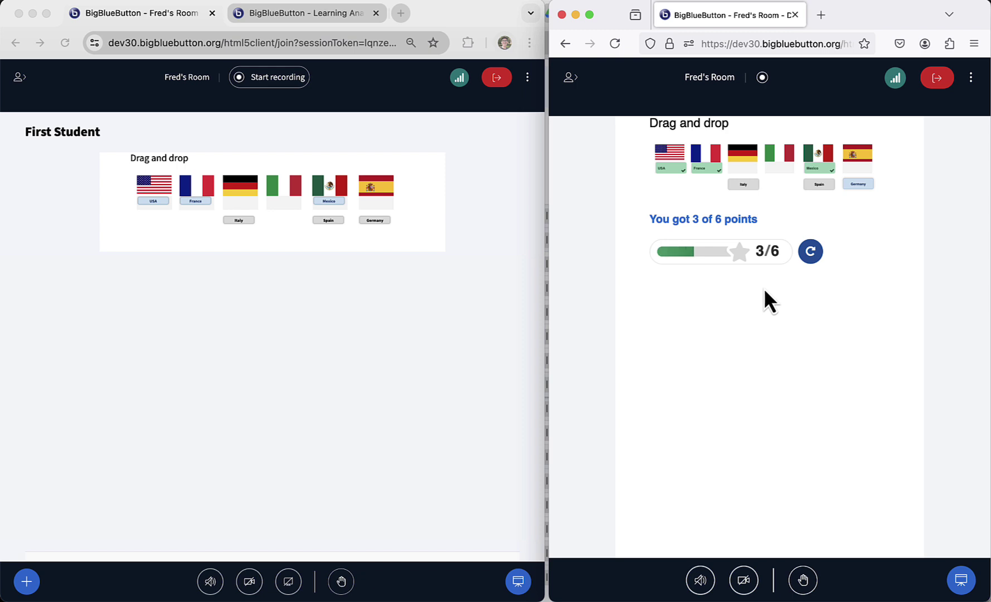
pyautogui.click(18, 80)
pyautogui.click(22, 85)
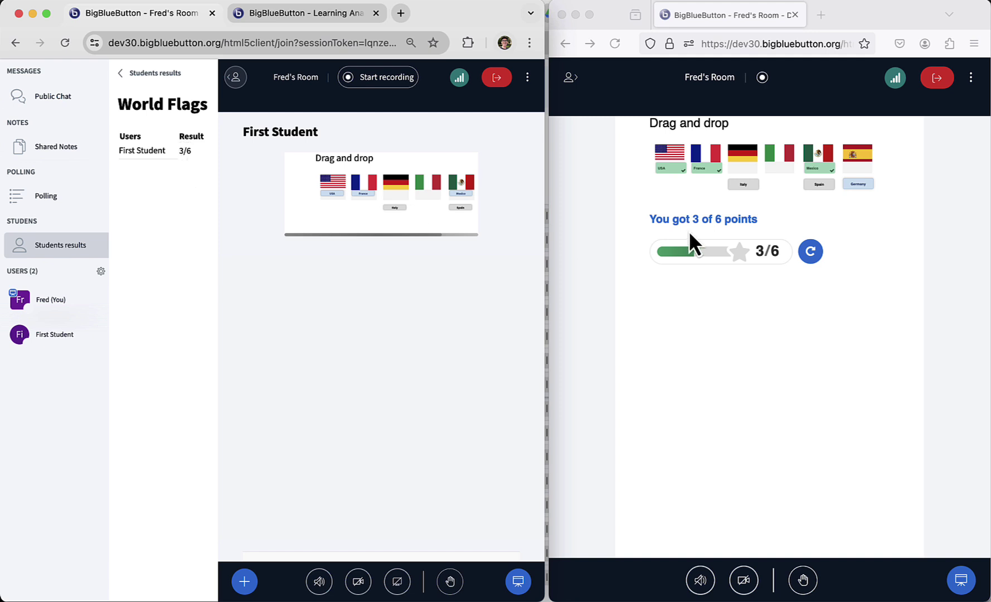
# Retry World Flags as the student, placing USA and Germany labels, and check for 2 of 6
pyautogui.click(811, 252)
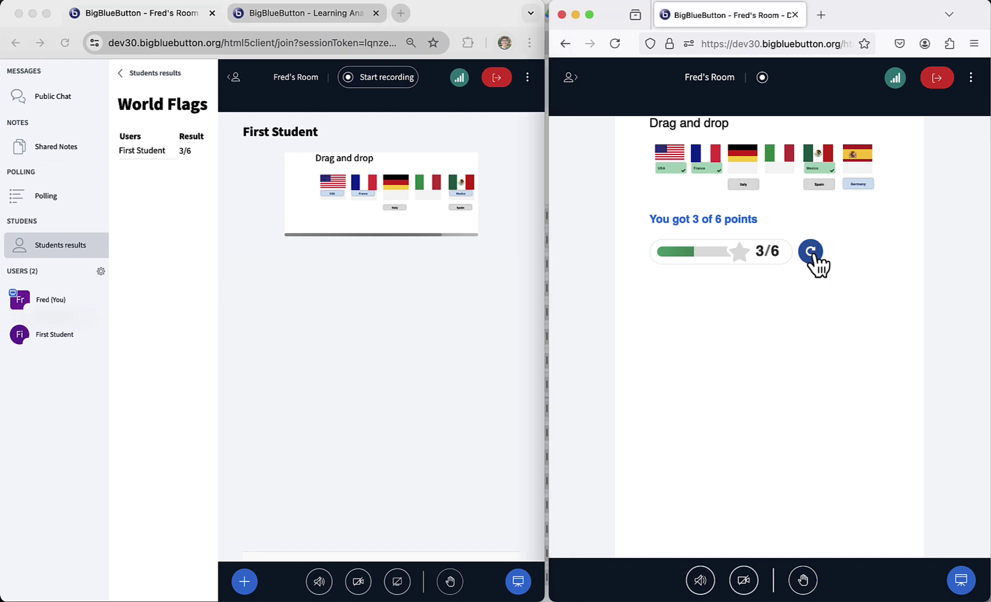
pyautogui.click(810, 252)
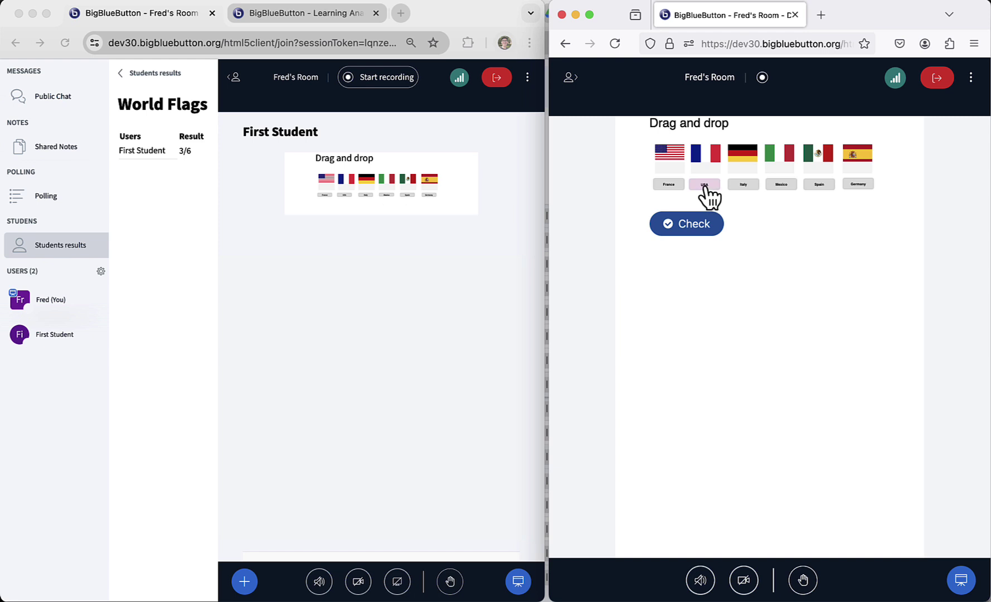
pyautogui.moveTo(706, 186)
pyautogui.mouseDown()
pyautogui.moveTo(672, 178)
pyautogui.moveTo(675, 191)
pyautogui.moveTo(705, 177)
pyautogui.mouseUp()
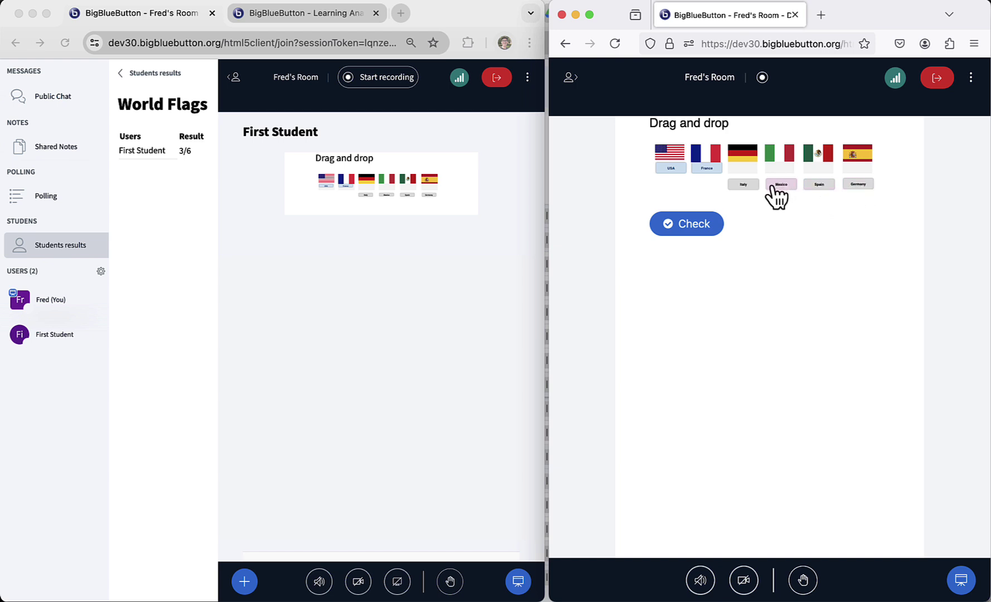
pyautogui.moveTo(862, 185); pyautogui.dragTo(861, 169)
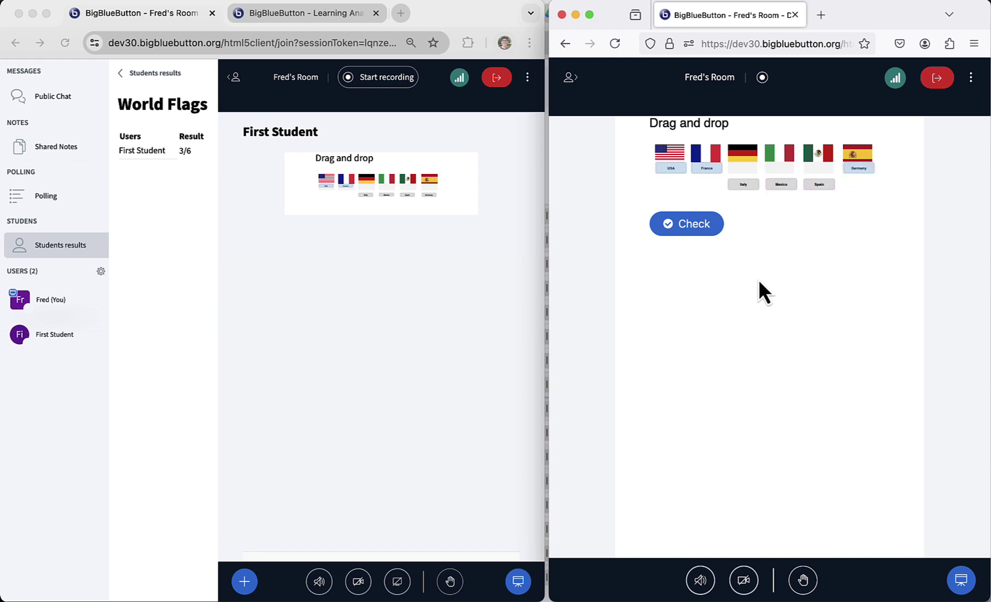
pyautogui.click(700, 229)
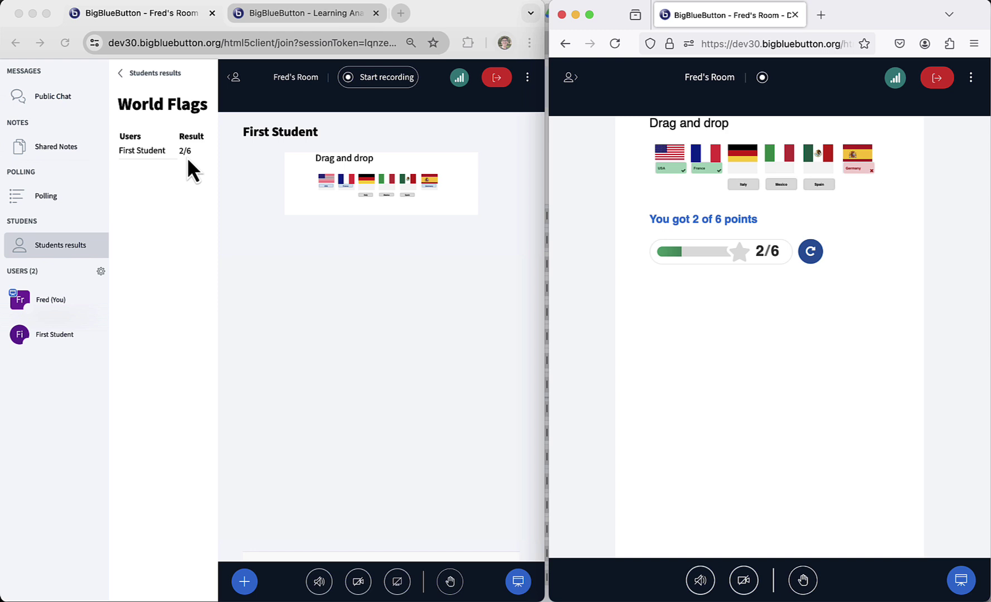
# Maximize the Learning Analytics Dashboard and display the H5P table showing World Flags 2 / 6
pyautogui.click(290, 12)
pyautogui.doubleClick(458, 14)
pyautogui.click(107, 214)
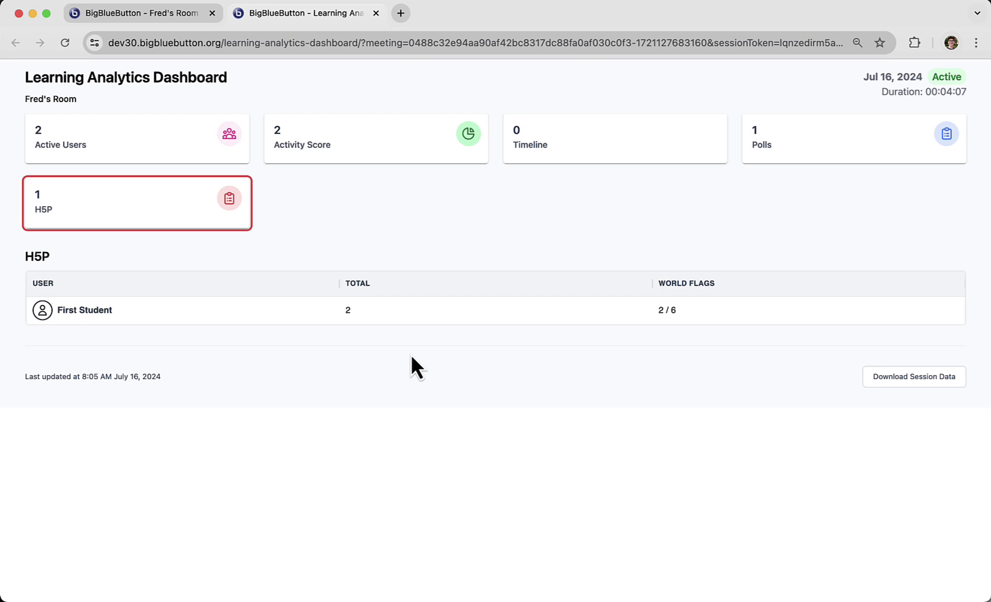
# Back in the meeting room, remove the H5P activity from the presentation area
pyautogui.click(176, 14)
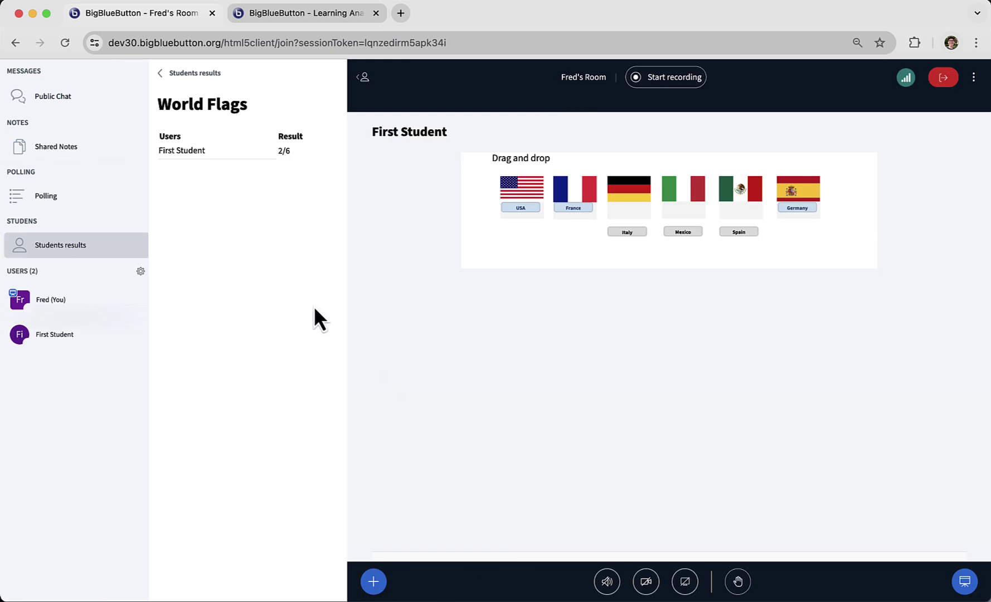
pyautogui.click(373, 581)
pyautogui.click(436, 515)
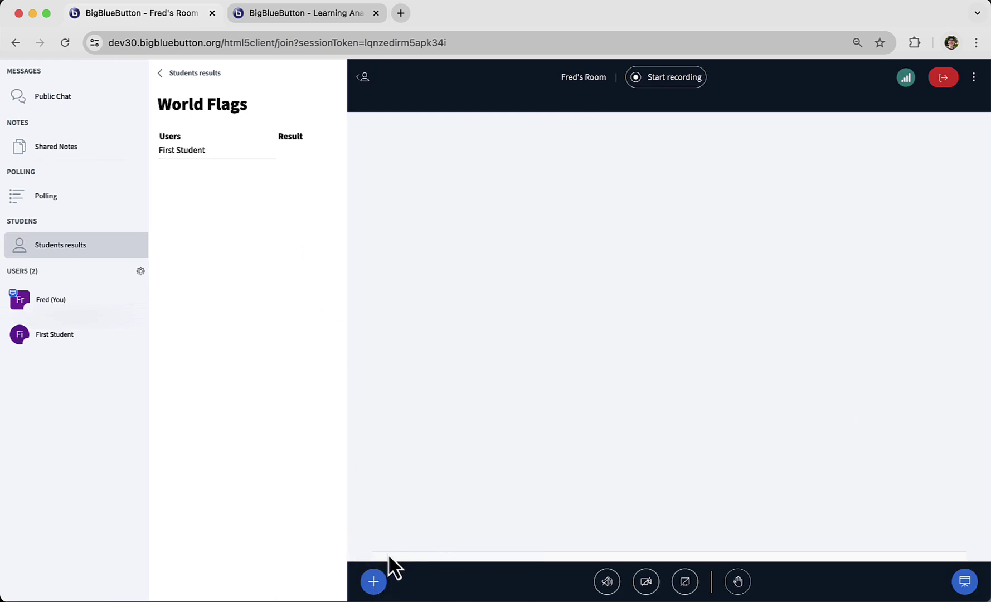